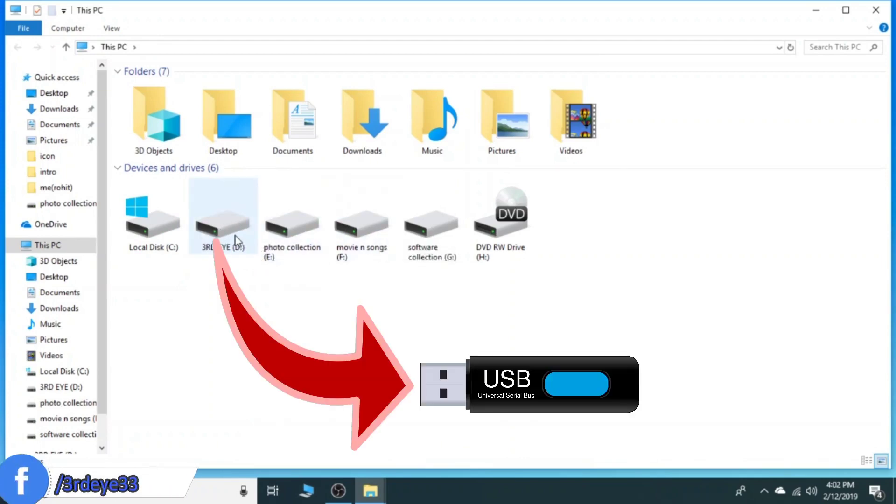
Turn on BitLocker for the 3RD EYE (D:) drive and minimize the This PC window.
mouse_move(235, 238)
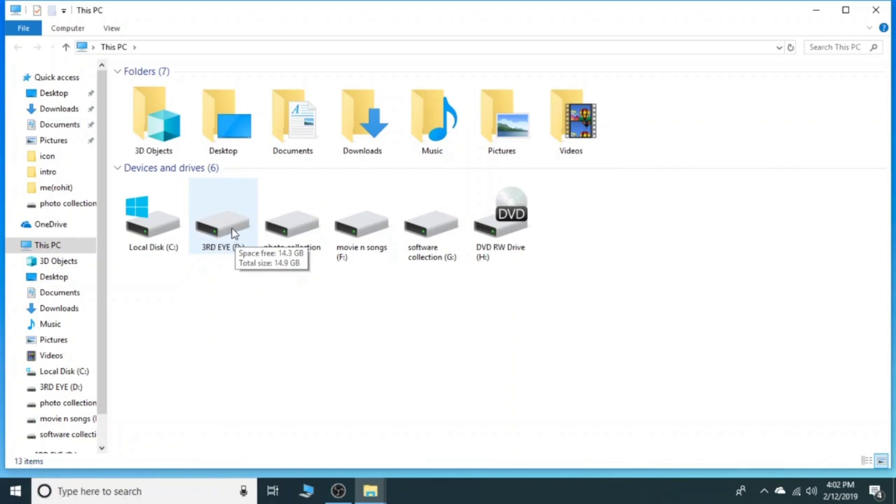
click(232, 229)
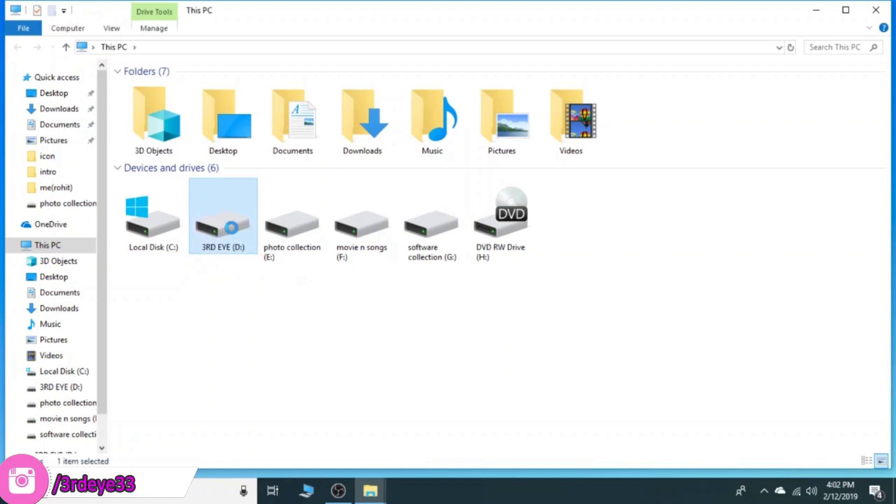
right_click(232, 230)
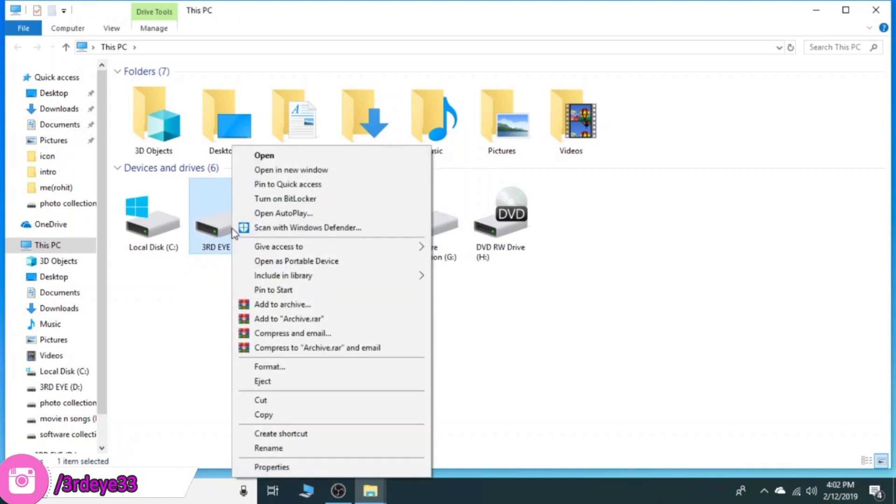
click(297, 201)
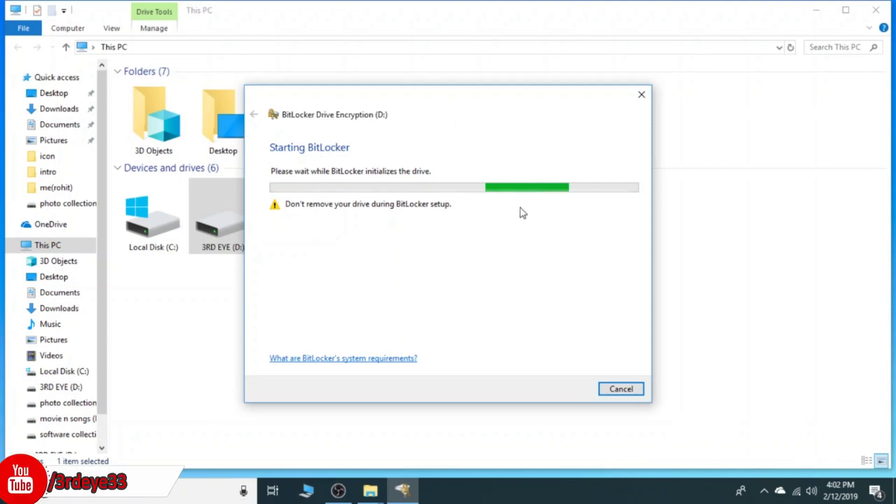
click(816, 10)
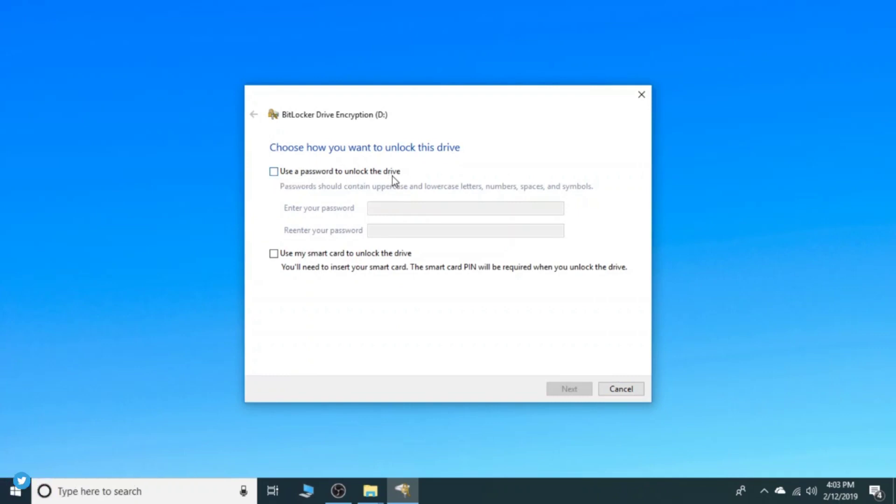
Choose to unlock the drive with a password, enter and re-enter the drive password, and continue to the recovery key backup.
click(273, 171)
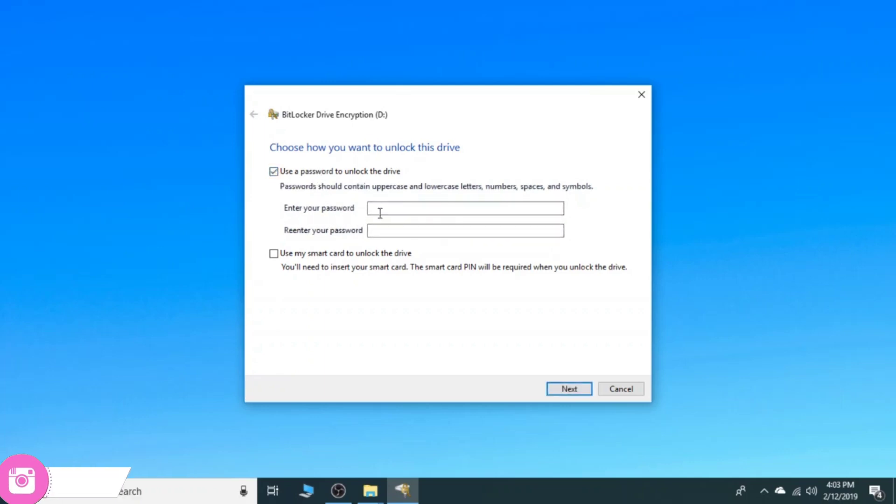
click(397, 209)
text(*********)
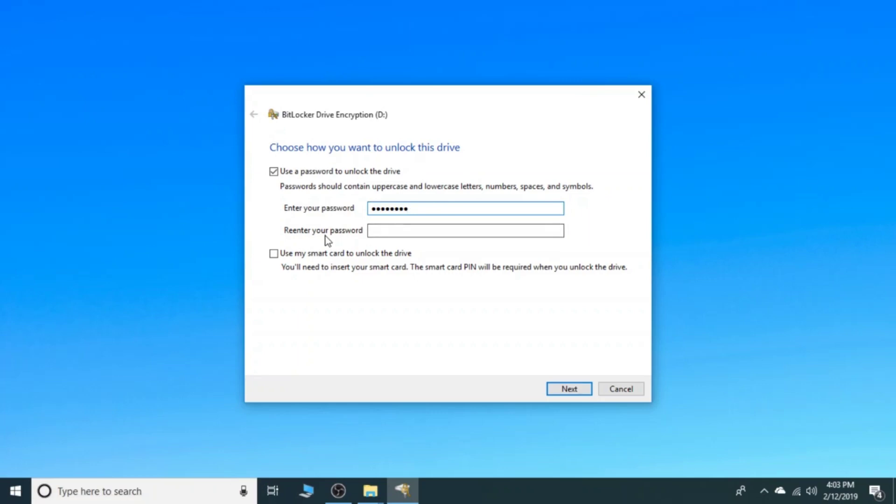
click(402, 231)
text(*********)
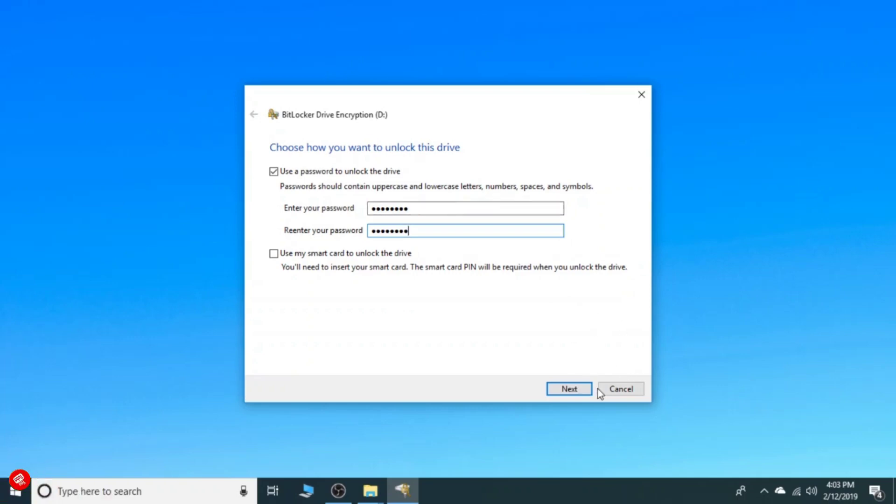
click(570, 390)
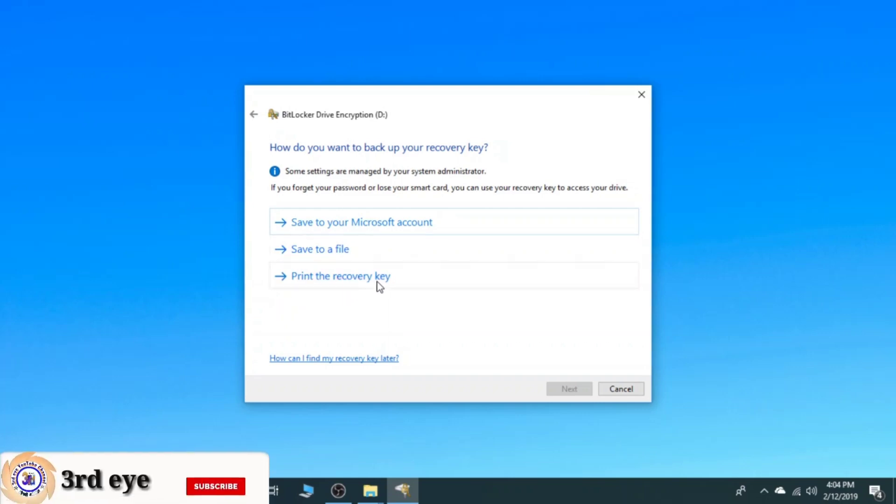
Save the BitLocker recovery key as a text file in Documents and continue to the encryption options.
click(318, 250)
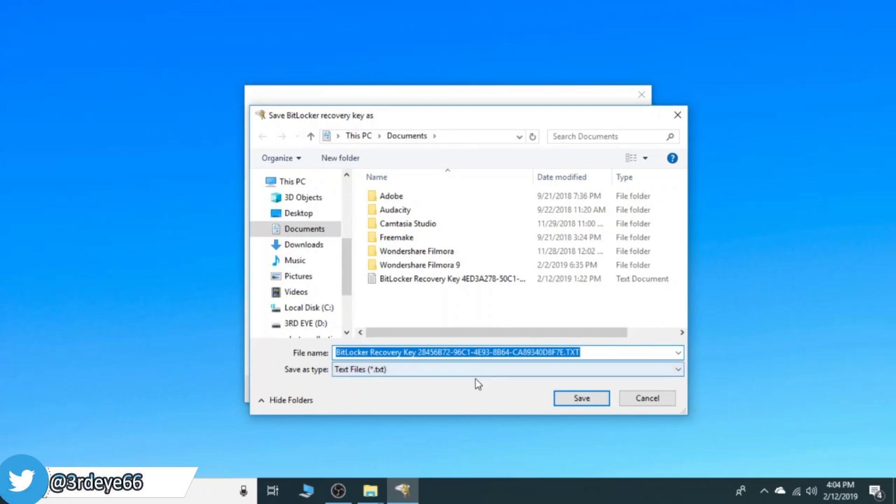
click(306, 203)
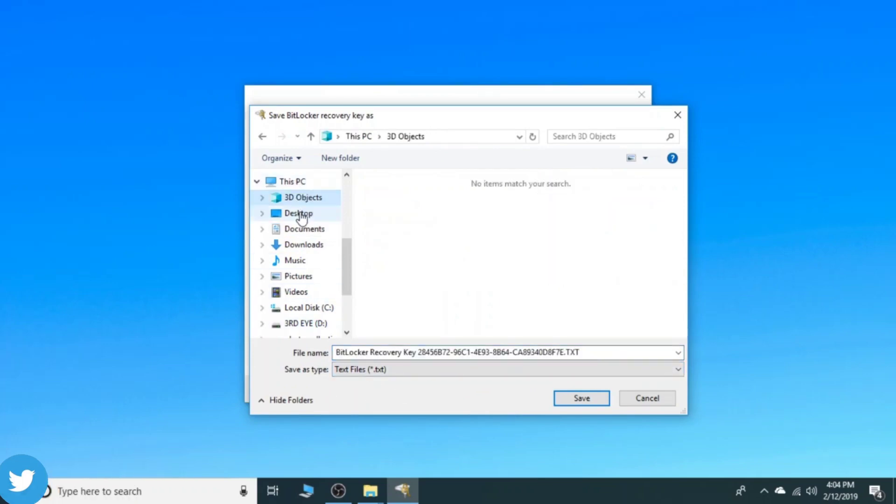
click(303, 214)
click(306, 232)
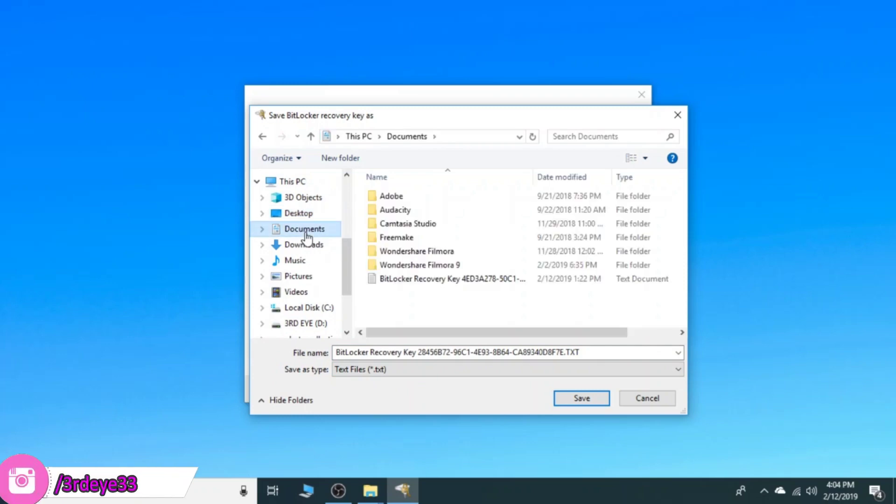
click(584, 402)
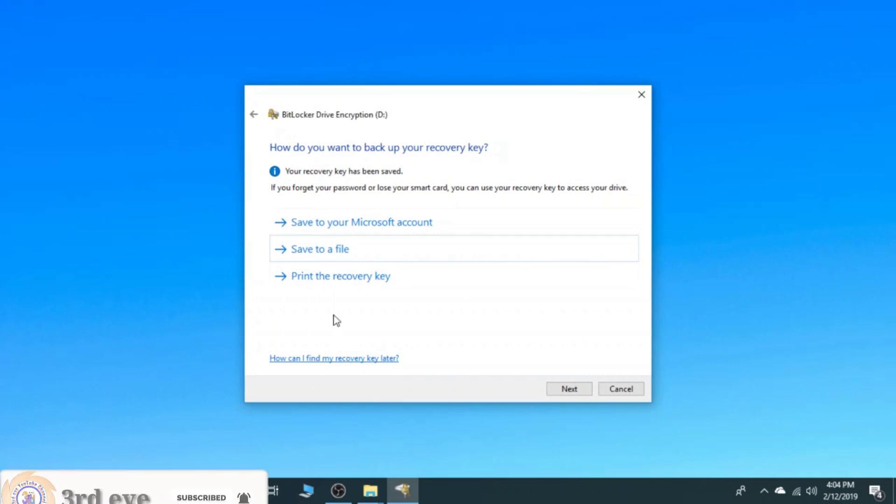
click(566, 391)
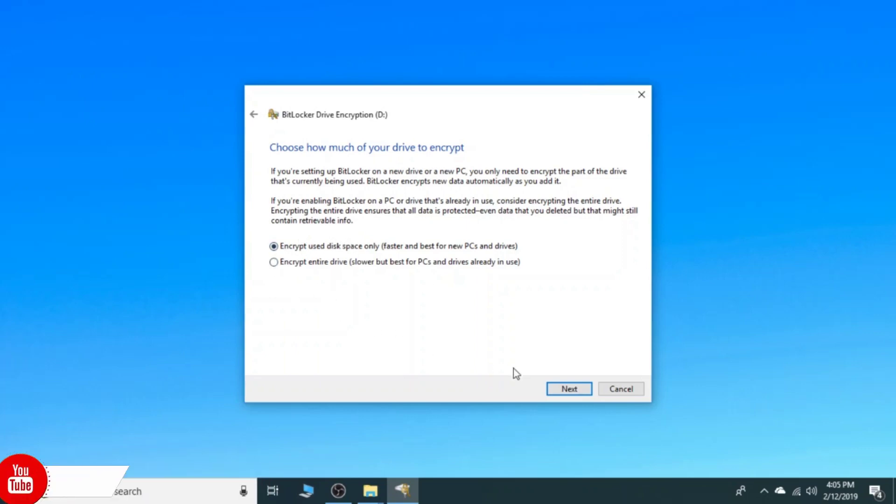
Encrypt drive D: with used disk space only and Compatible mode, and close the completion message.
click(569, 389)
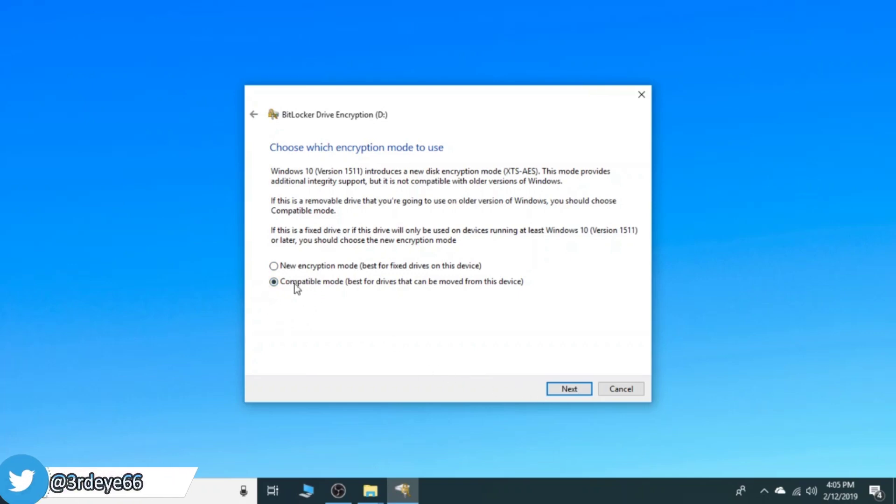
click(570, 392)
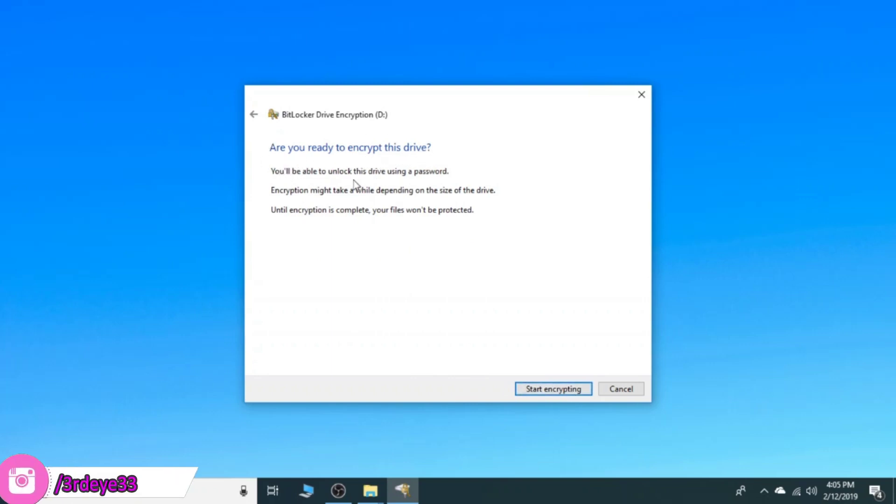
click(549, 391)
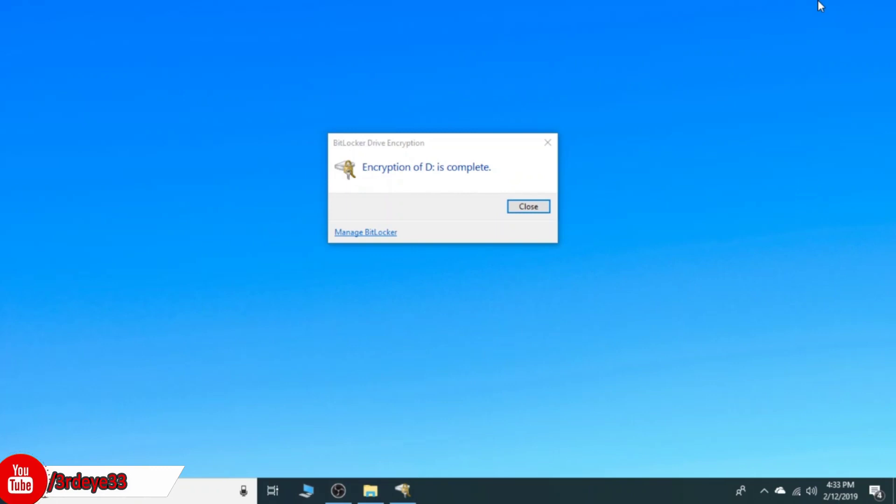
click(527, 208)
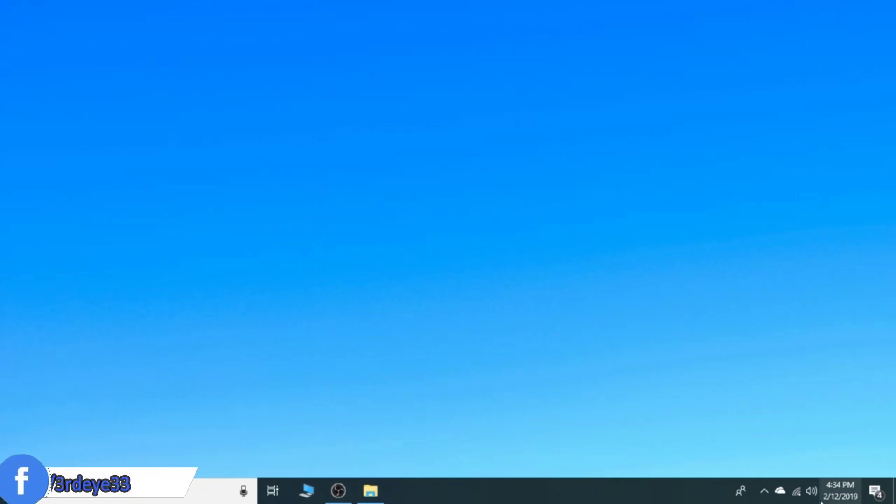
Safely eject the USB Flash Drive from the hidden system tray devices.
click(764, 493)
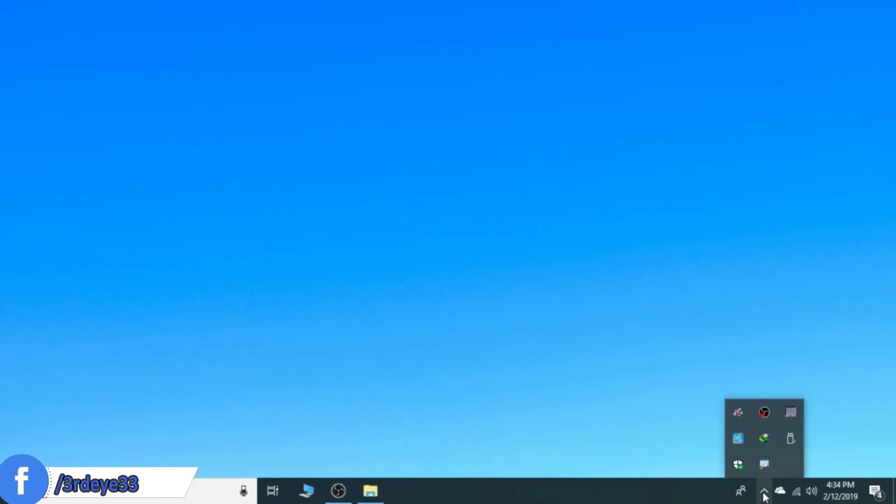
click(793, 438)
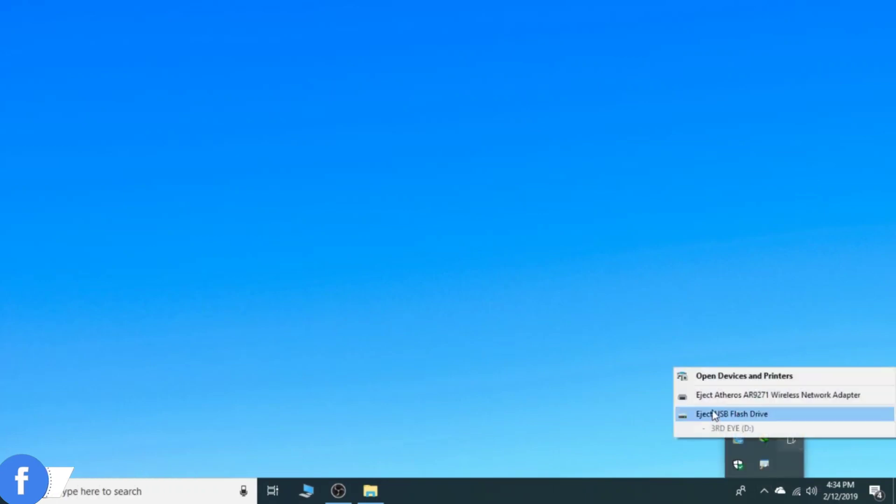
click(735, 417)
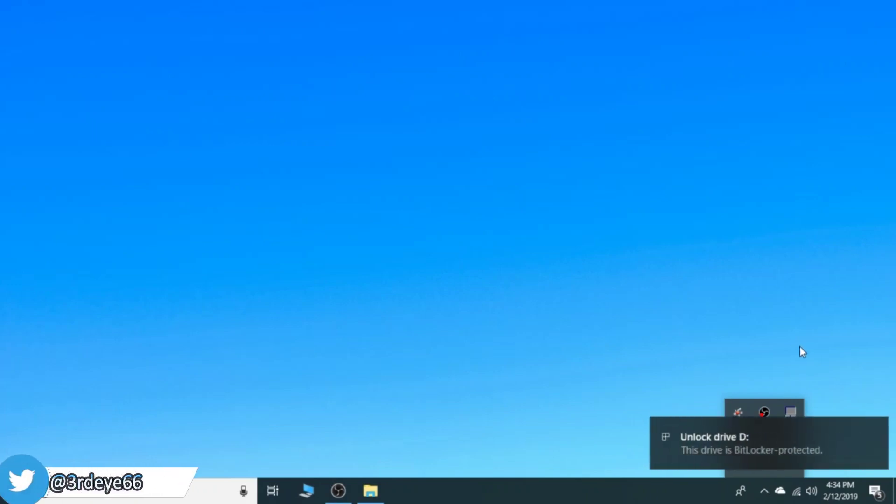
Open the unlock prompt for drive D:, enter the BitLocker password, and unlock the drive.
click(866, 443)
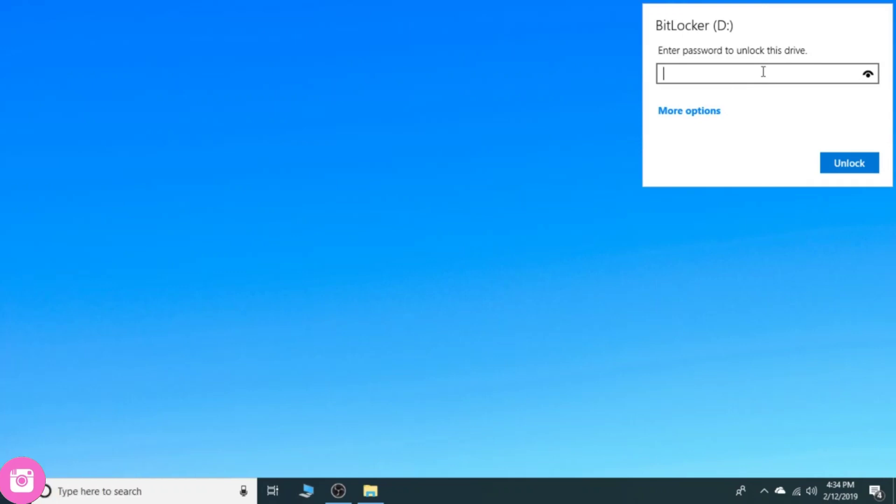
text(•)
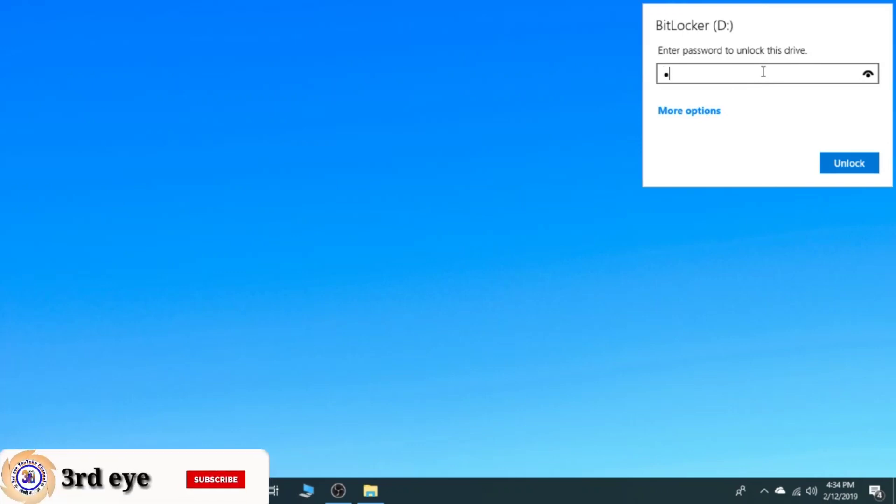
click(850, 170)
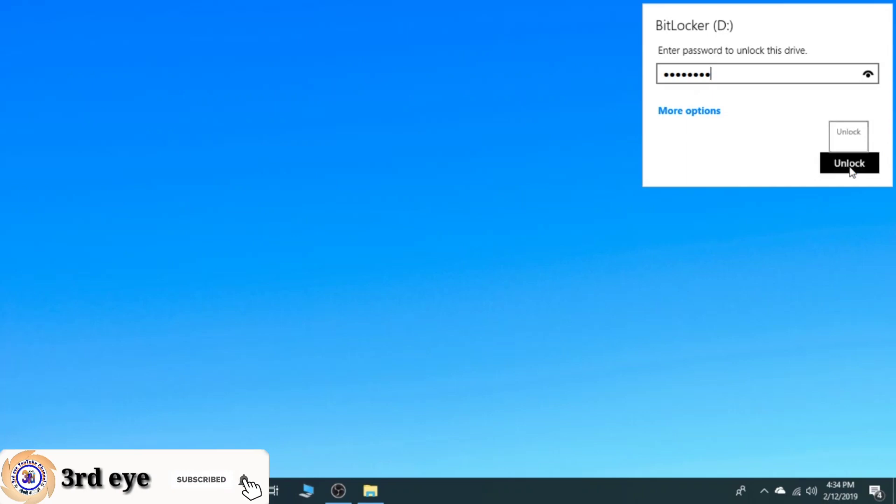
Check the 3RD EYE (D:) drive in This PC and open it.
click(308, 496)
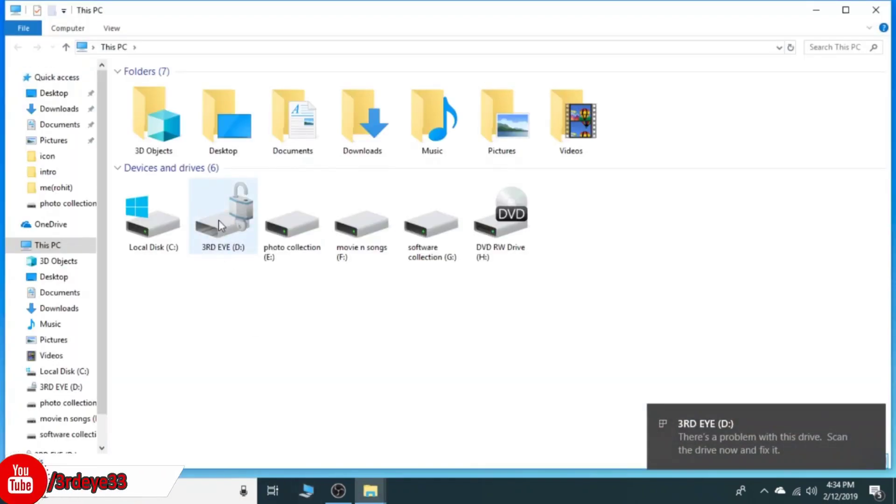
mouse_move(234, 236)
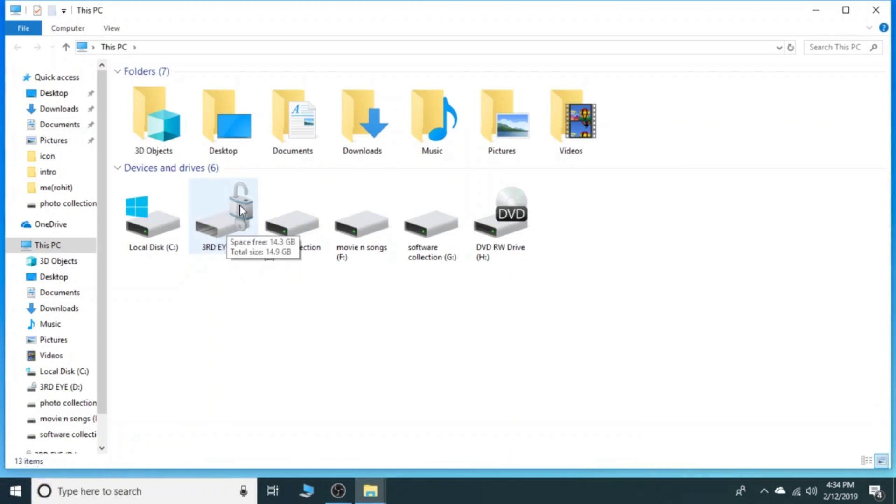
double_click(232, 214)
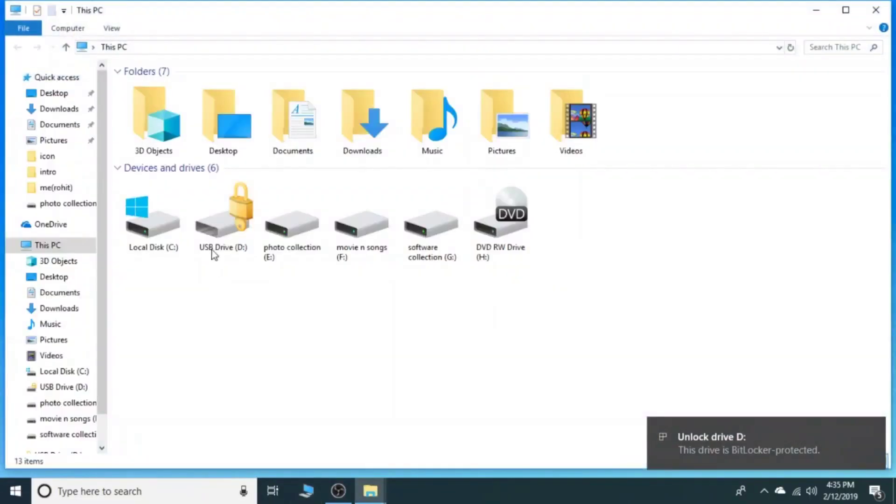
Start unlocking the locked USB Drive (D:) with its password, switch to recovery key entry, and dismiss the prompt.
double_click(217, 229)
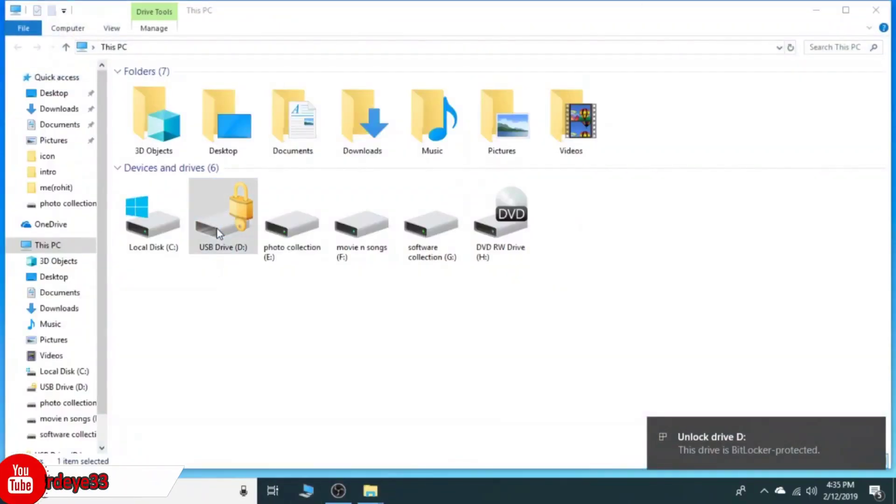
text(1)
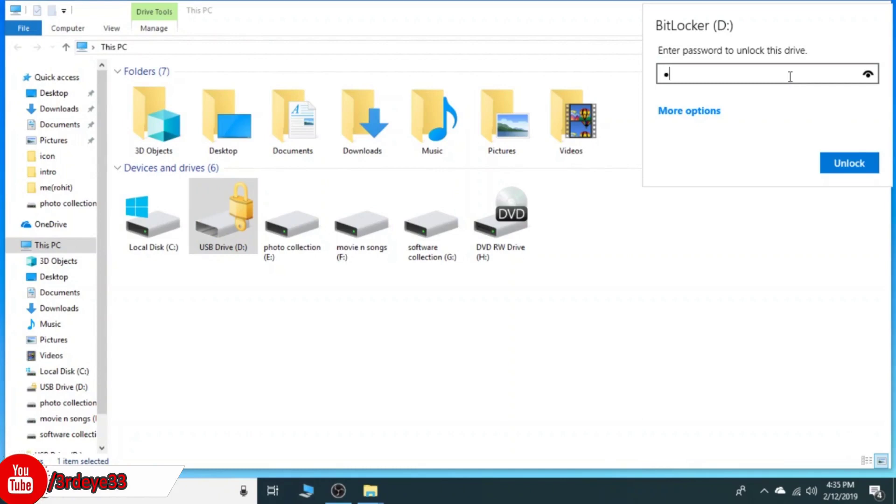
click(684, 112)
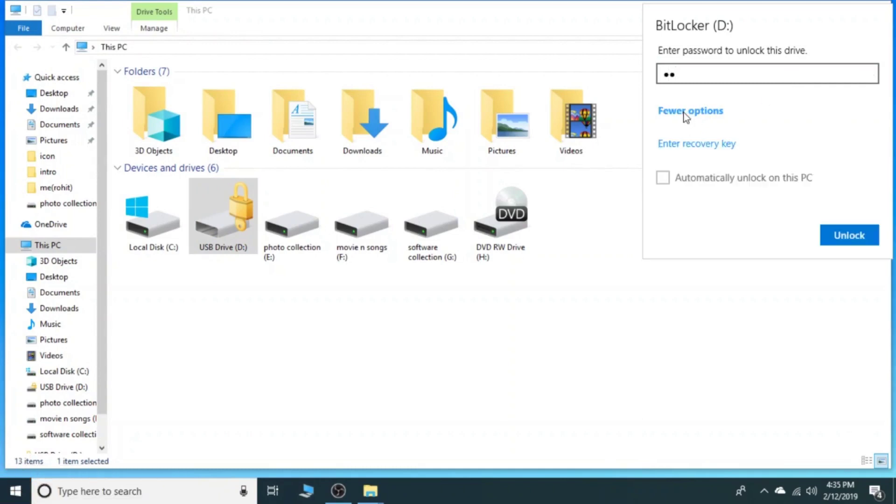
click(696, 145)
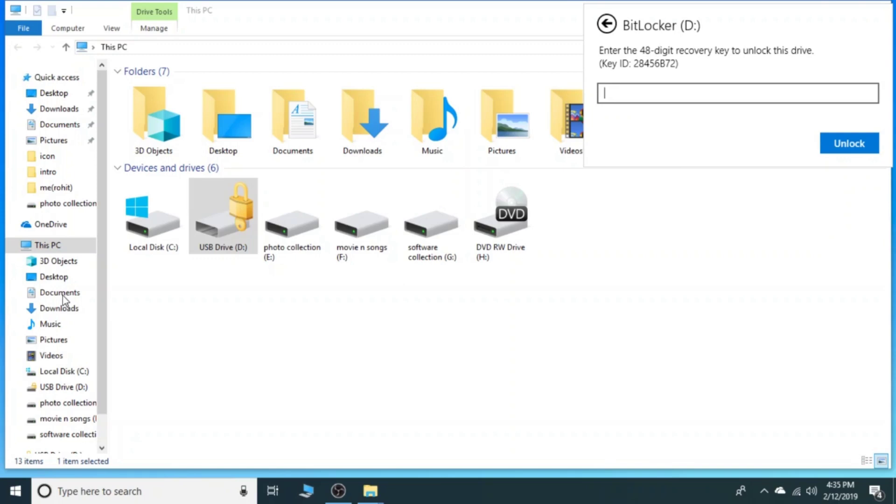
key(Escape)
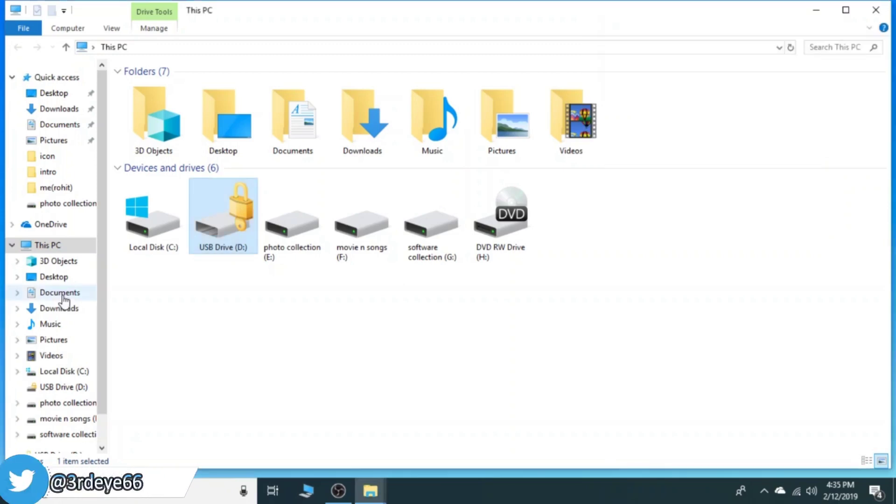
Copy the recovery key from the "BitLocker Recovery Key 4ED3A278" text file in Documents, then close the file and minimize the folder.
click(61, 294)
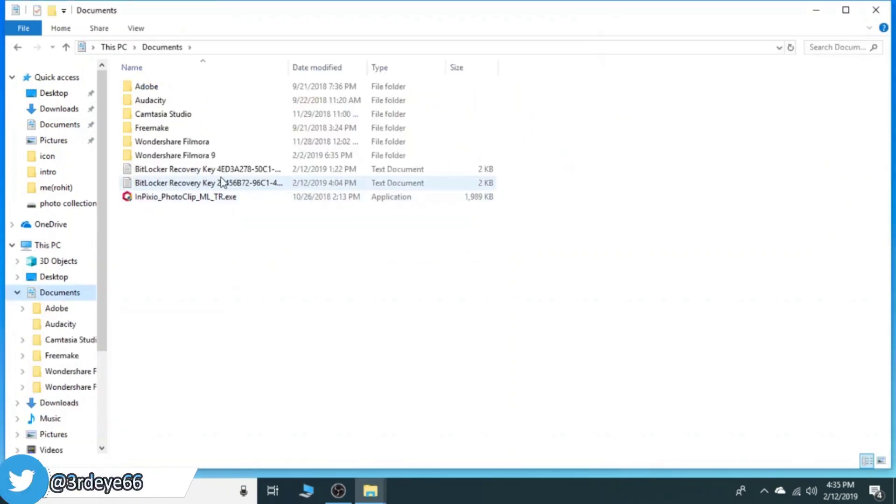
double_click(153, 171)
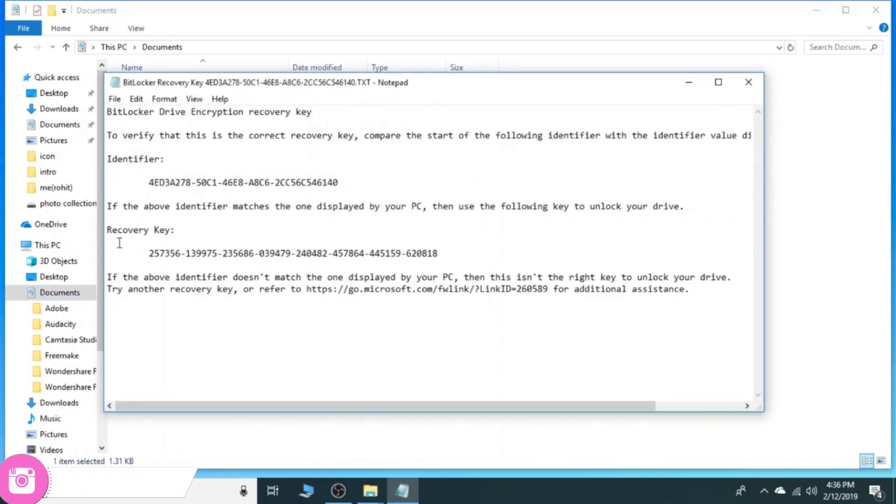
drag(149, 254, 447, 249)
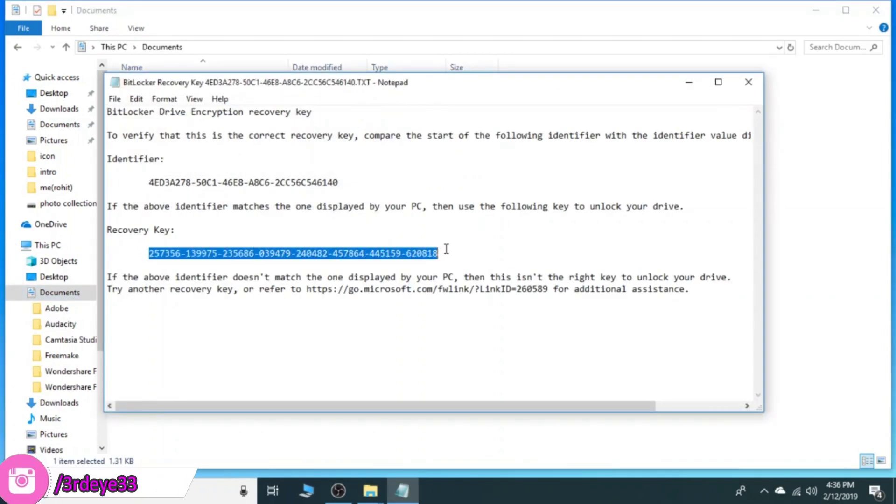
right_click(413, 256)
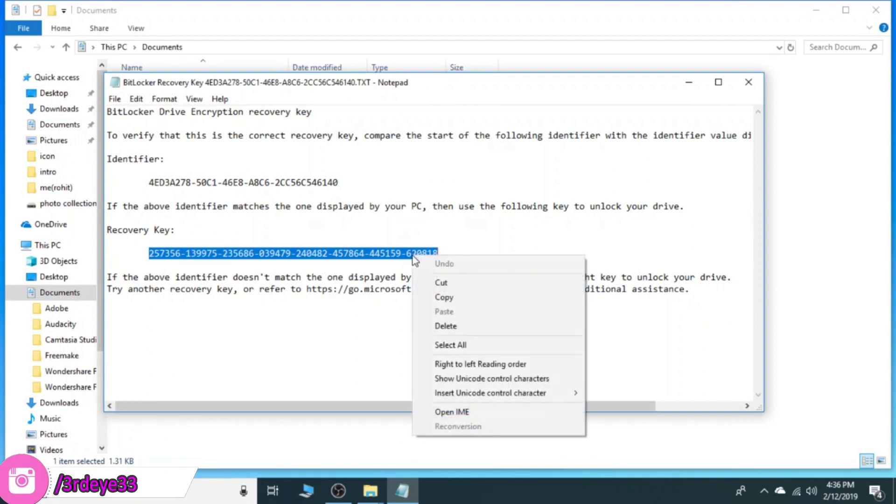
click(455, 301)
click(749, 82)
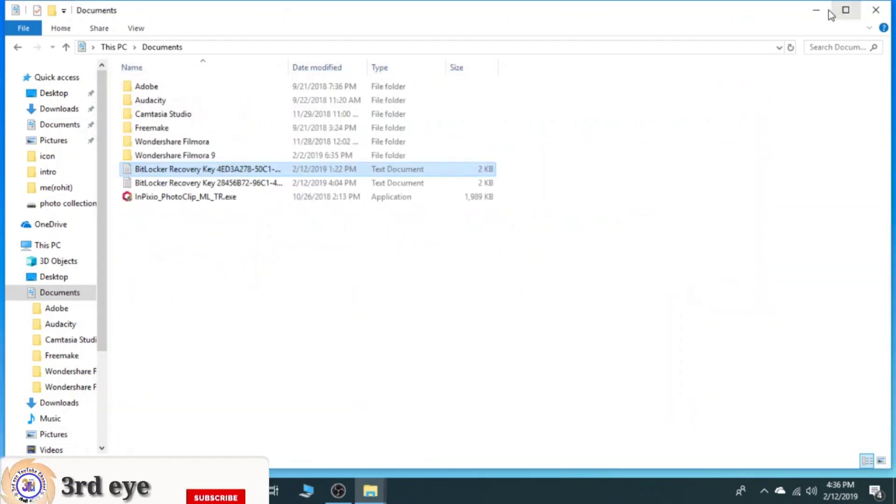
click(816, 10)
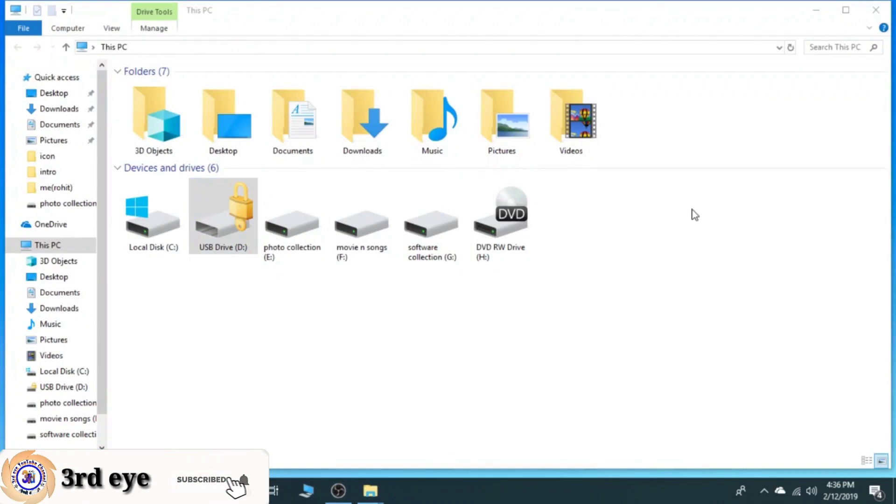
Unlock drive D: with the 48-digit recovery key matching Key ID 28456B72 and open the drive.
click(690, 111)
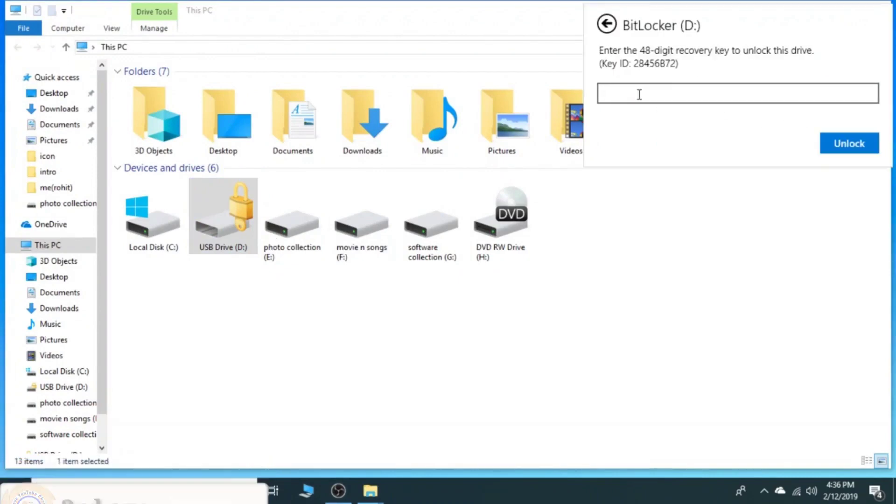
key(ctrl+v)
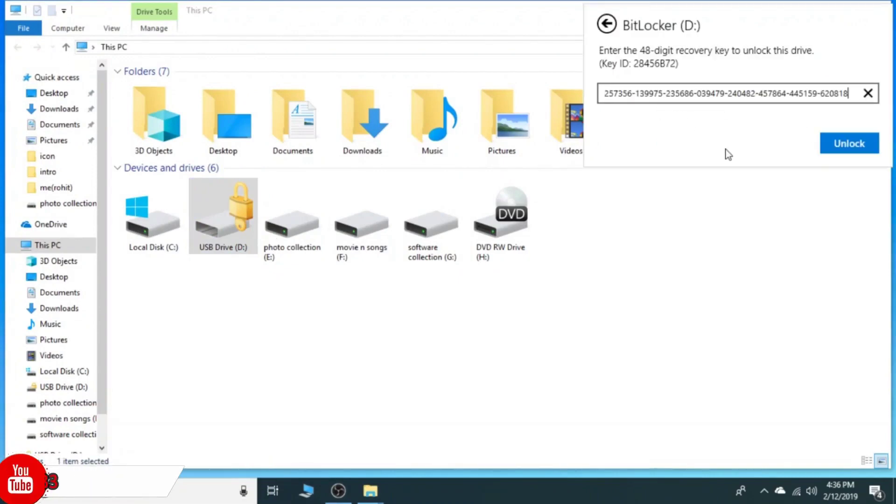
click(868, 93)
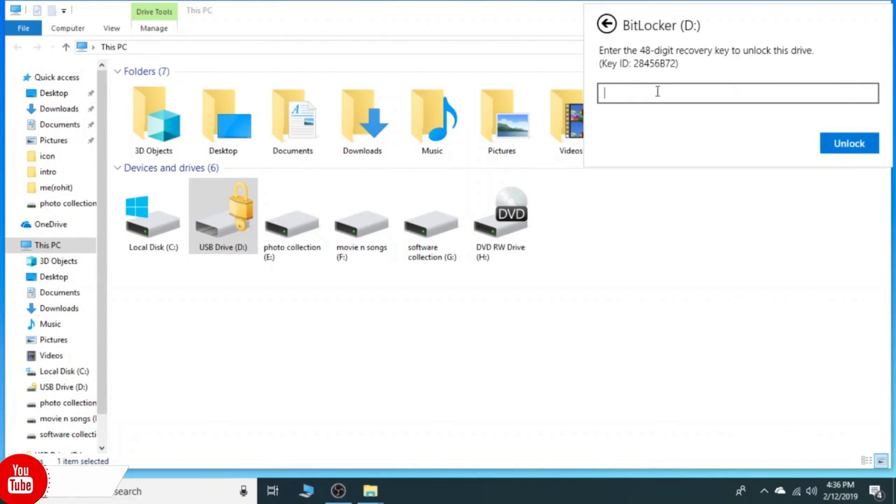
key(ctrl+v)
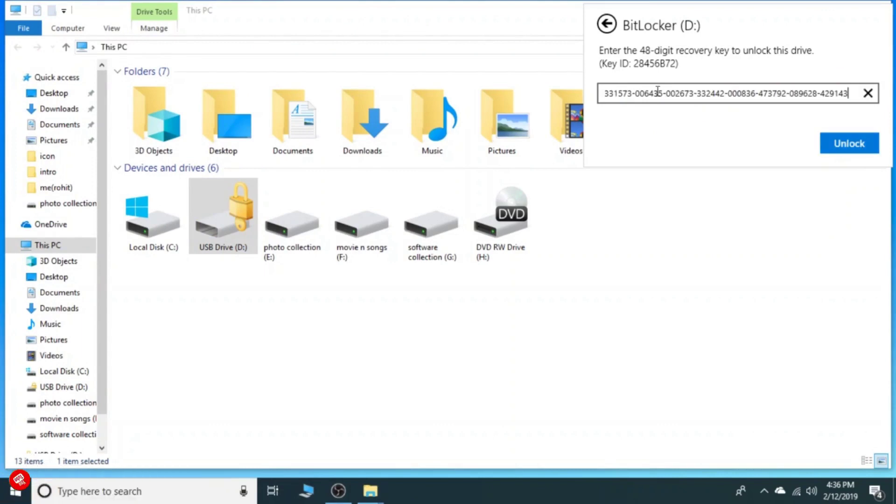
click(849, 148)
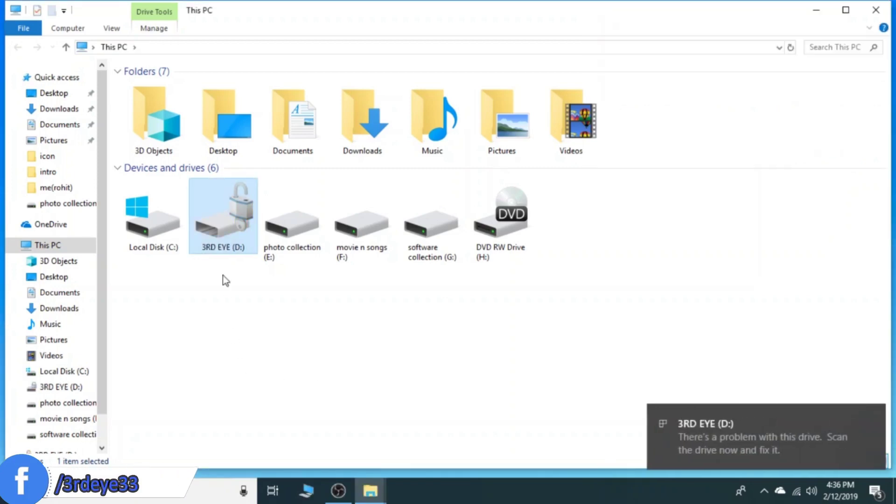
double_click(238, 225)
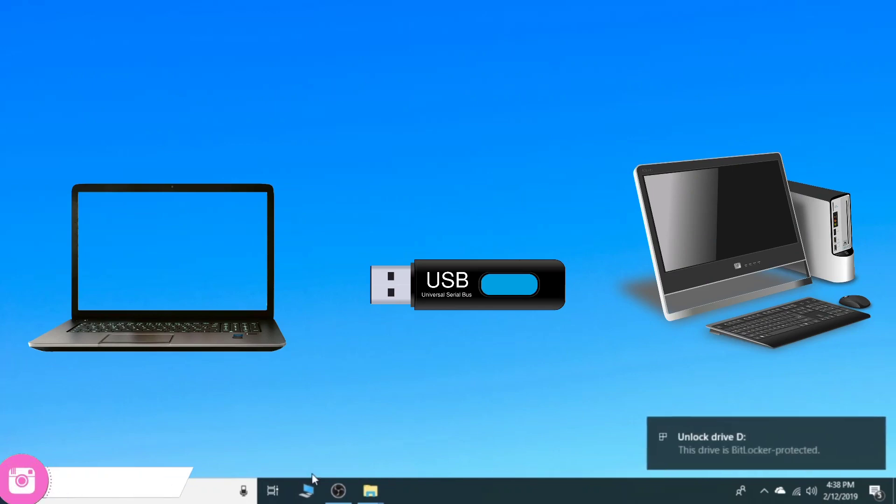
Find Control Panel through the Windows search and open the BitLocker Drive Encryption settings.
key(super)
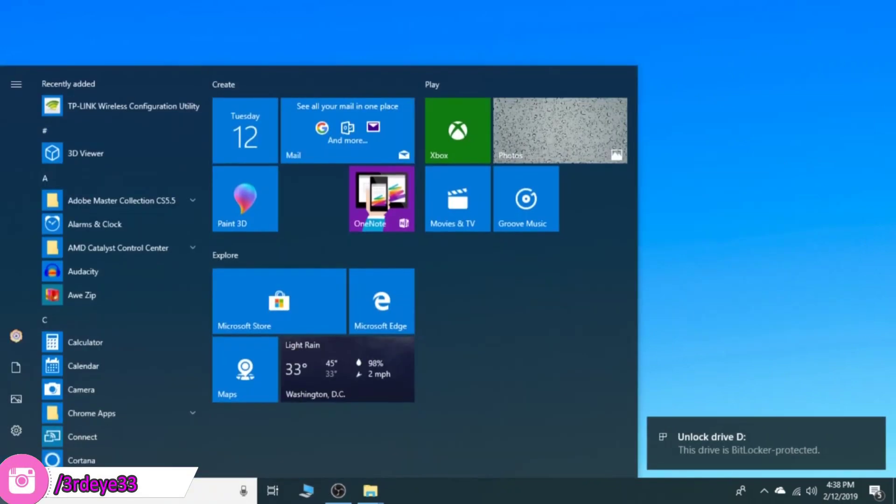
click(153, 499)
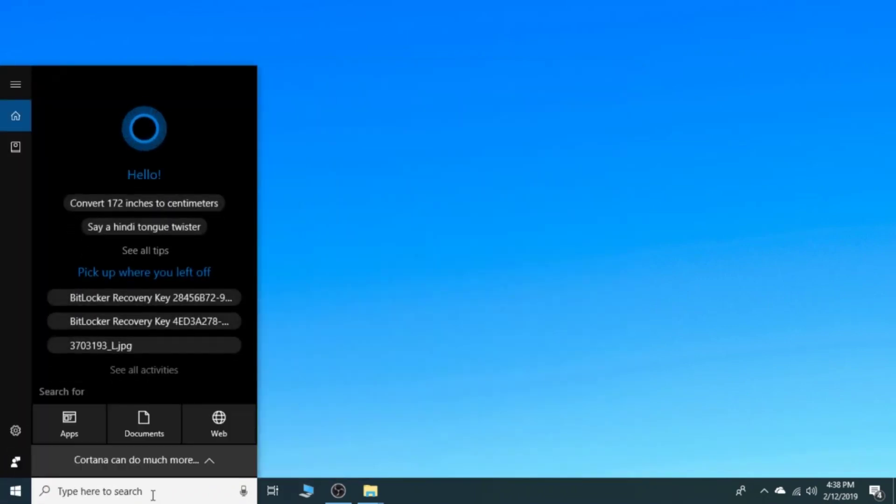
text(con)
click(161, 145)
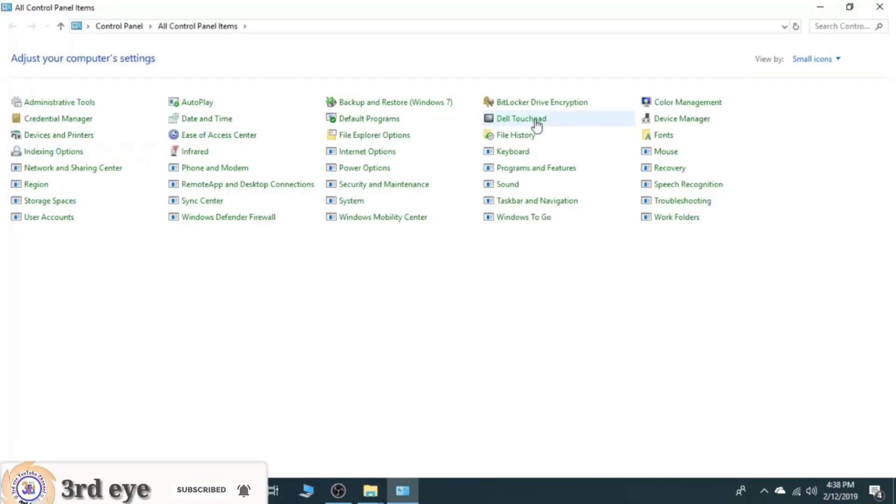
click(566, 106)
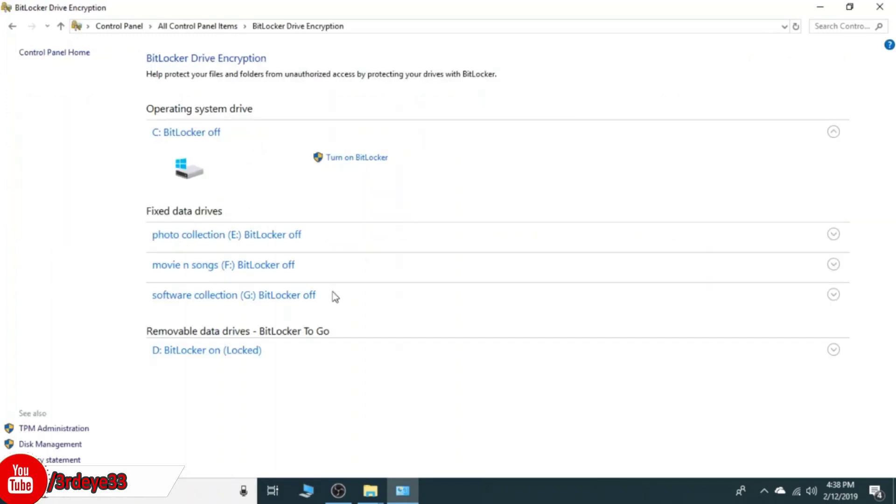
Expand the locked removable drive D: in the BitLocker settings, enter its BitLocker password, and unlock it.
click(212, 354)
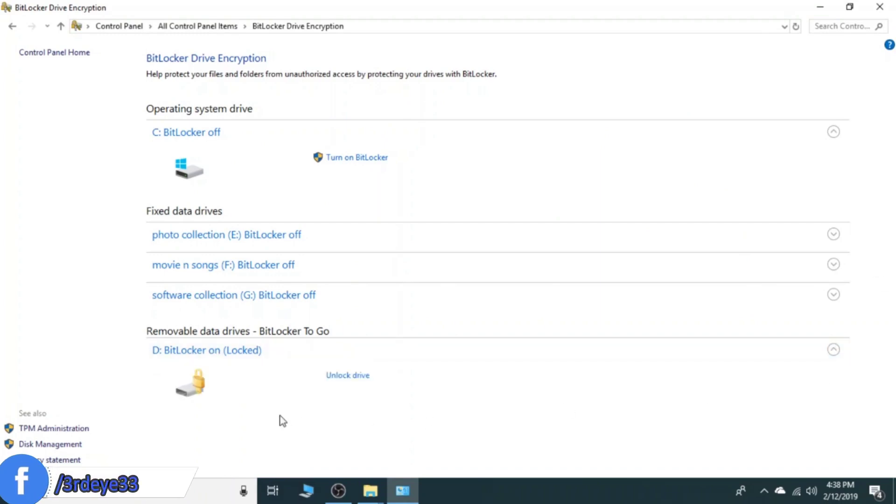
click(343, 378)
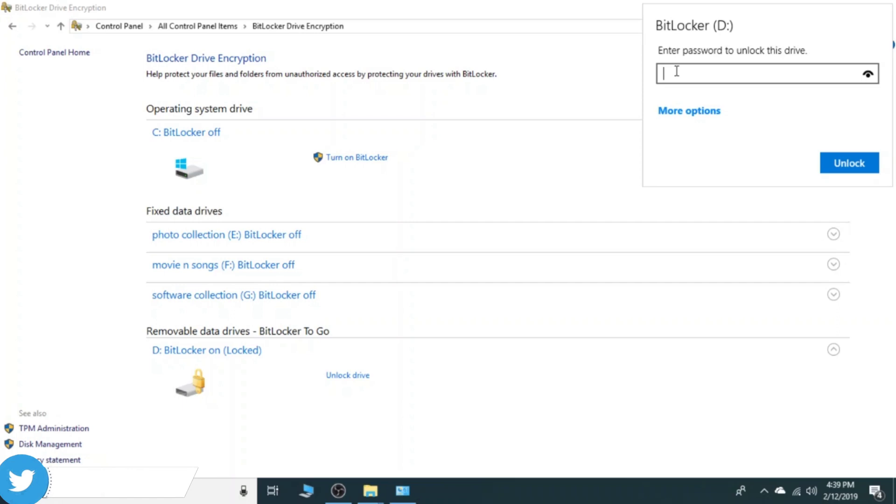
text(********)
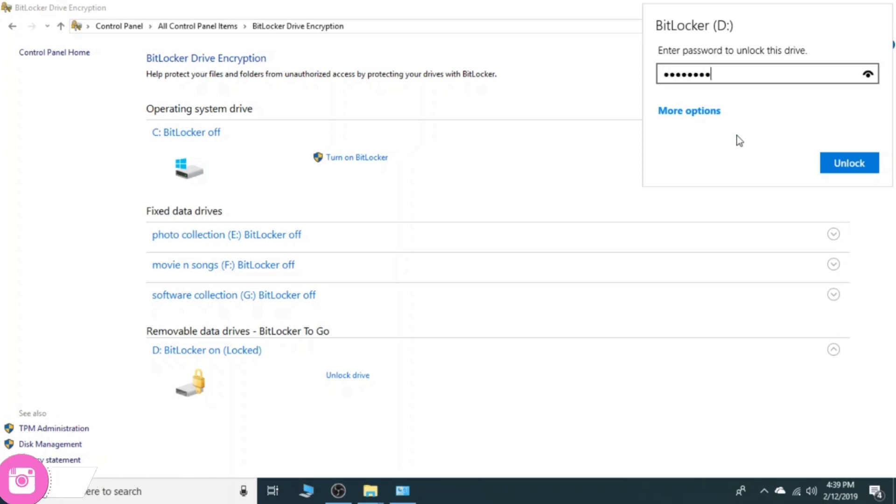
click(848, 168)
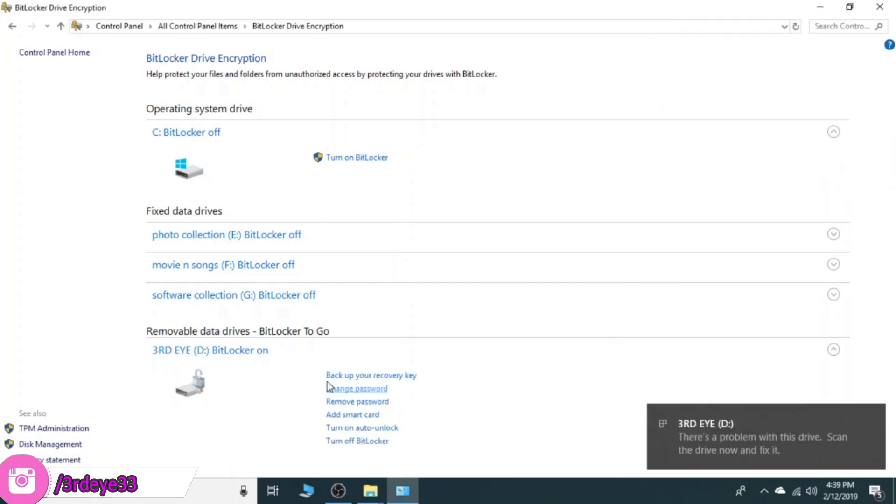
Turn off BitLocker on the 3RD EYE (D:) drive and check the decrypted drive in This PC.
click(365, 442)
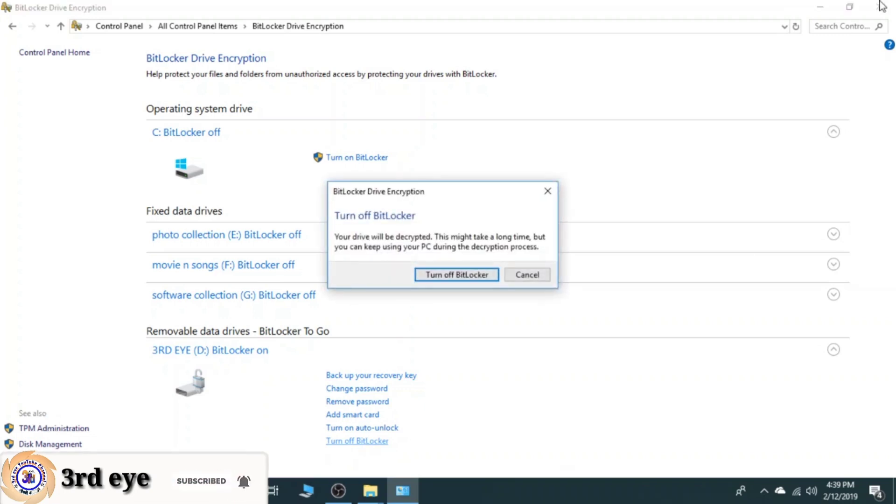
click(455, 278)
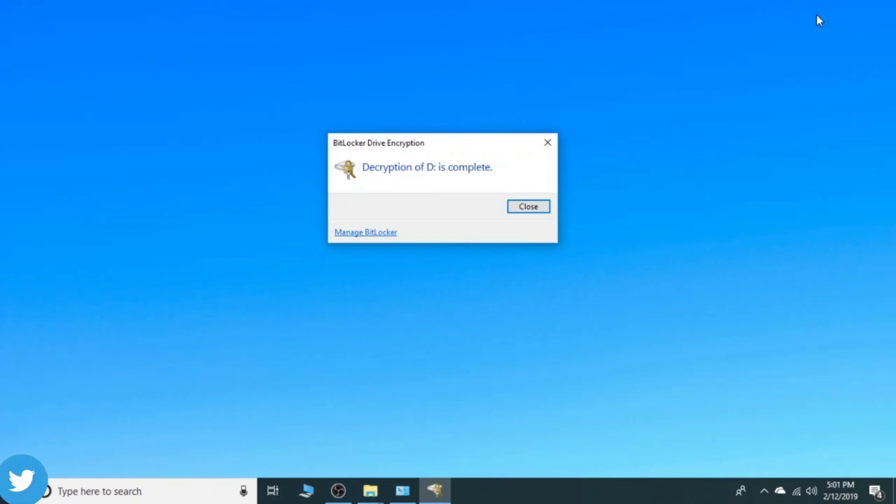
click(532, 206)
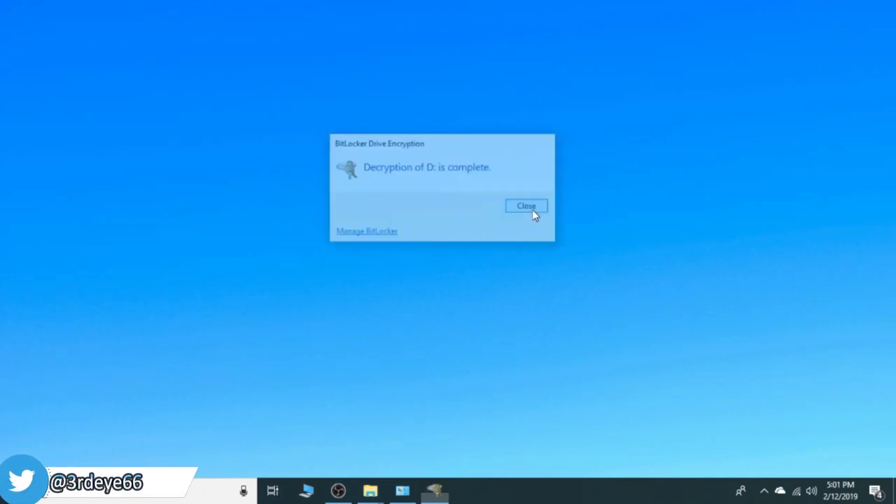
click(308, 495)
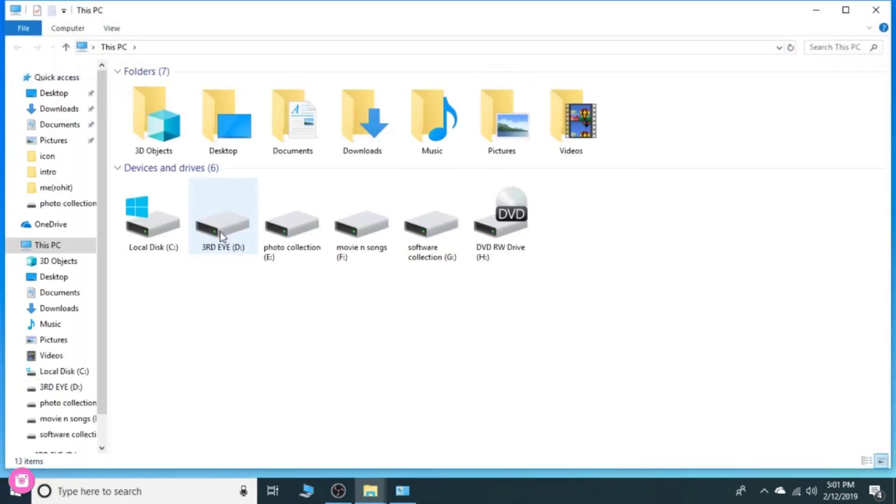